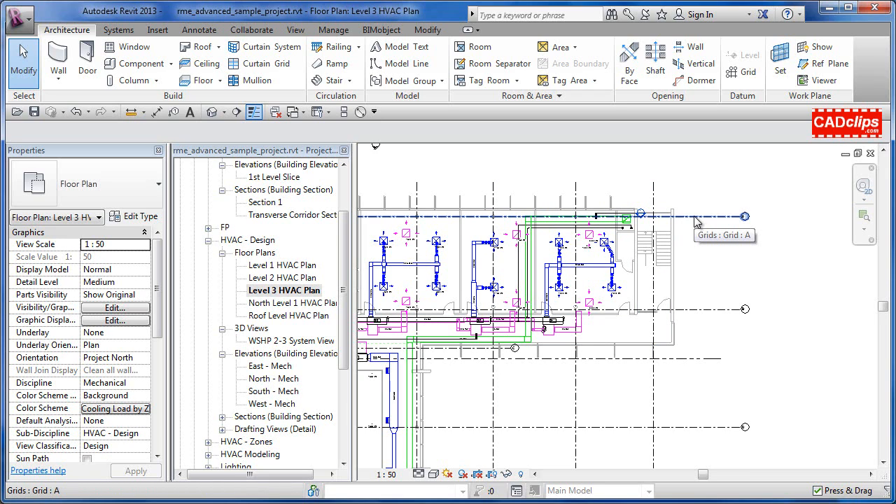
Step: Open the sketch of the stair in the plan's northeast corner for editing and finish the sketch
{"action": "left_click", "coordinate": [666, 243]}
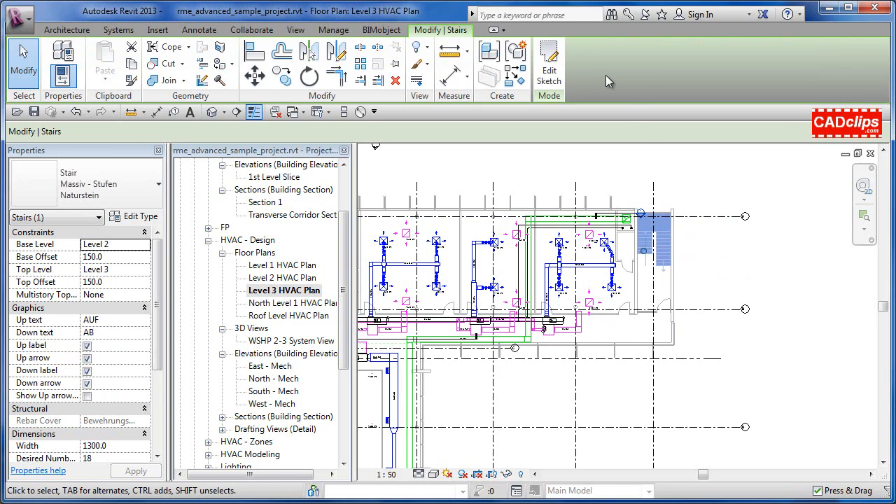
{"action": "left_click", "coordinate": [549, 70]}
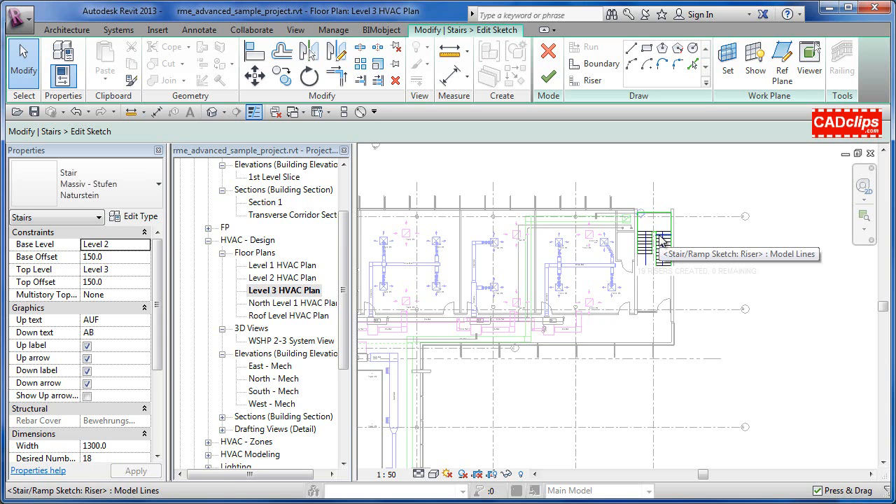
{"action": "left_click", "coordinate": [550, 76]}
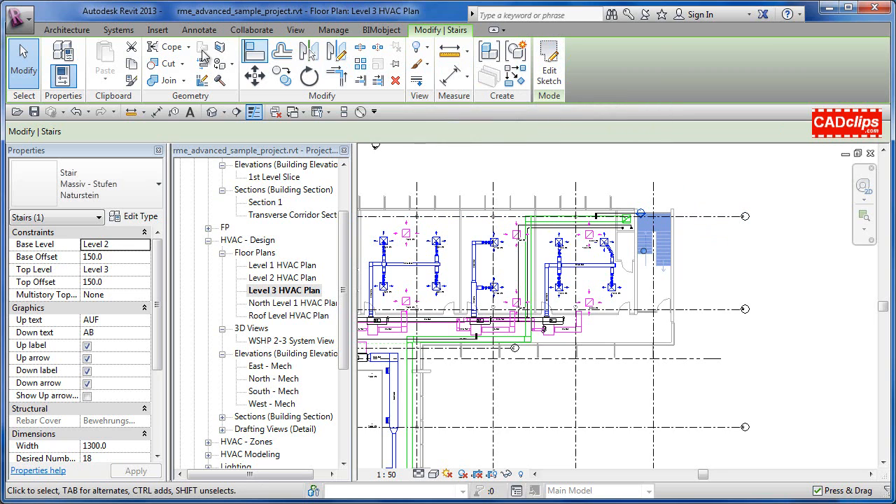
{"action": "left_click", "coordinate": [67, 31]}
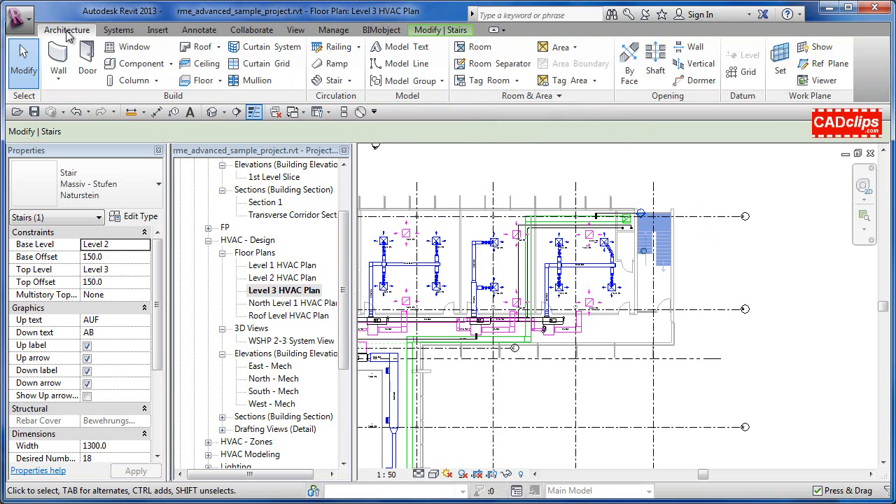
{"action": "left_click", "coordinate": [744, 72]}
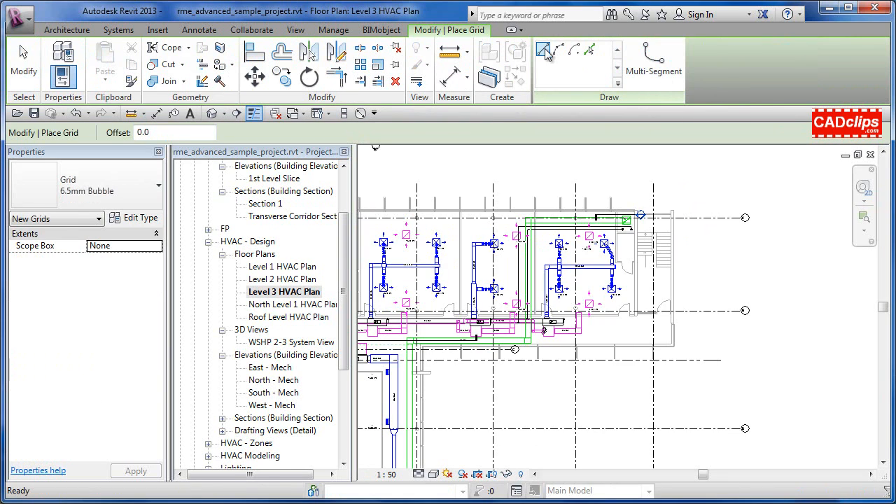
{"action": "left_click", "coordinate": [689, 274]}
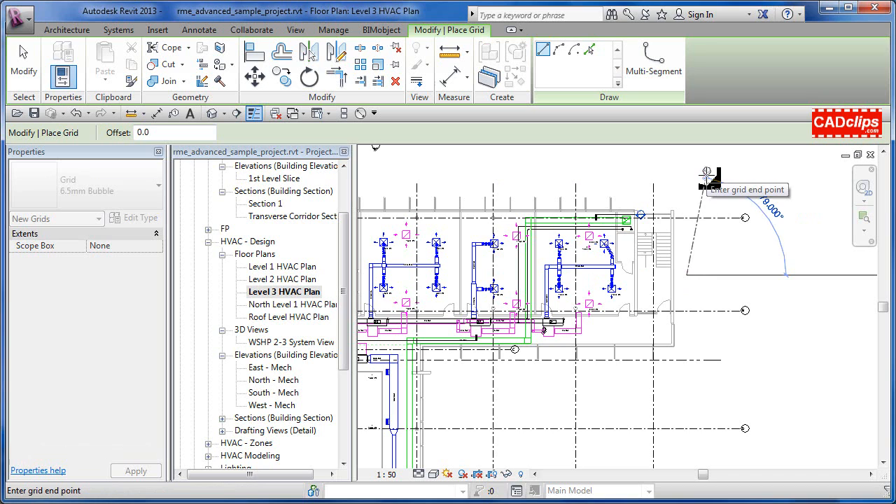
{"action": "key", "text": "Escape"}
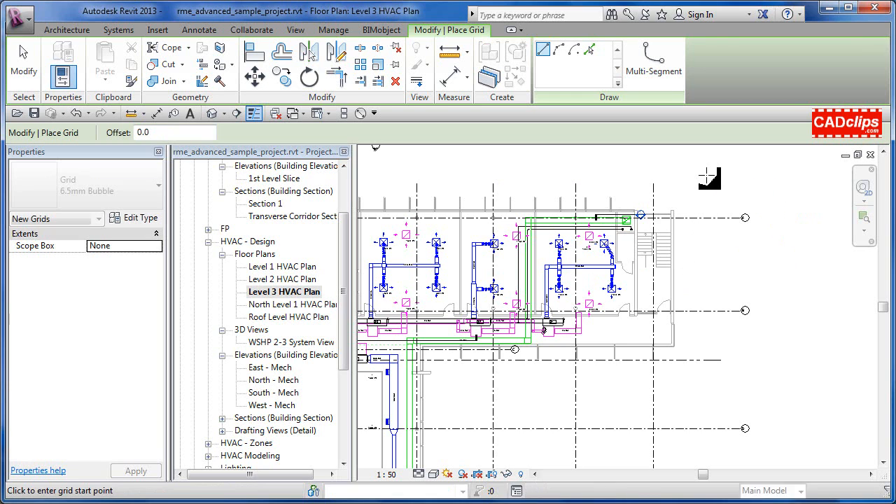
{"action": "key", "text": "Escape"}
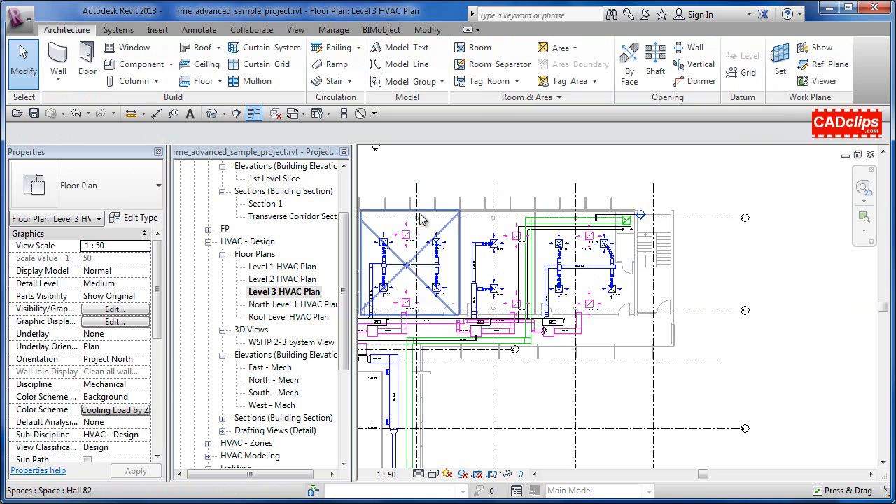
Step: Create a similar STB Stütze - rund d=30 structural column from the one at grid intersection A-4, placing it on that intersection
{"action": "left_click", "coordinate": [866, 219]}
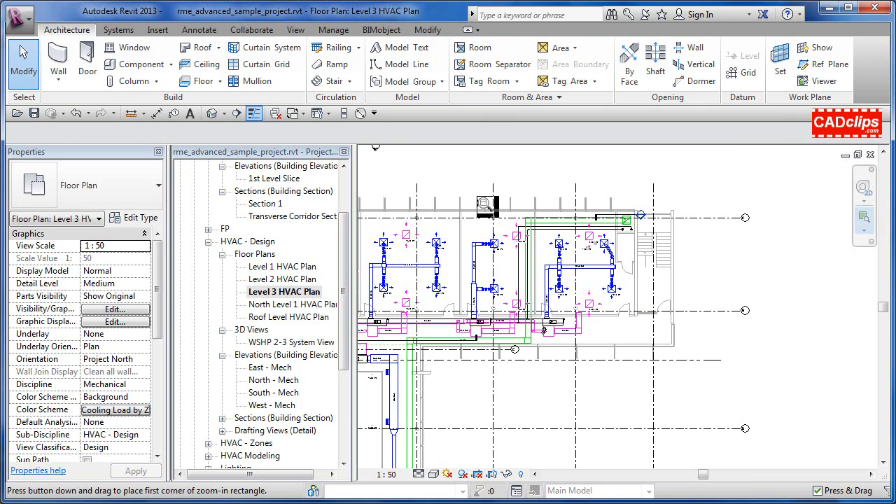
{"action": "left_click_drag", "start_coordinate": [459, 185], "coordinate": [564, 257]}
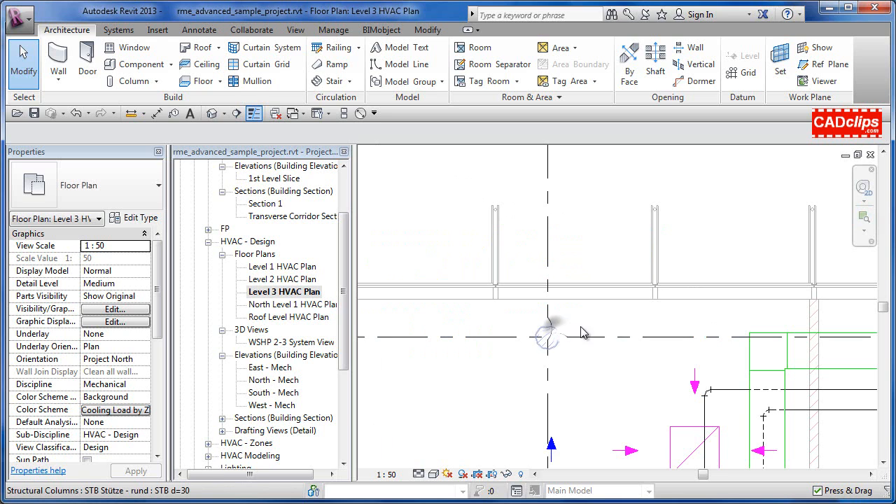
{"action": "left_click", "coordinate": [547, 332]}
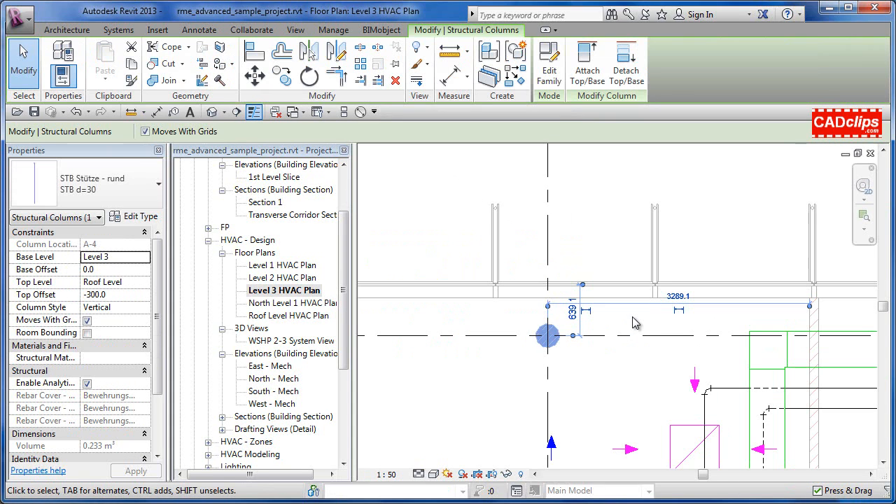
{"action": "left_click", "coordinate": [514, 74]}
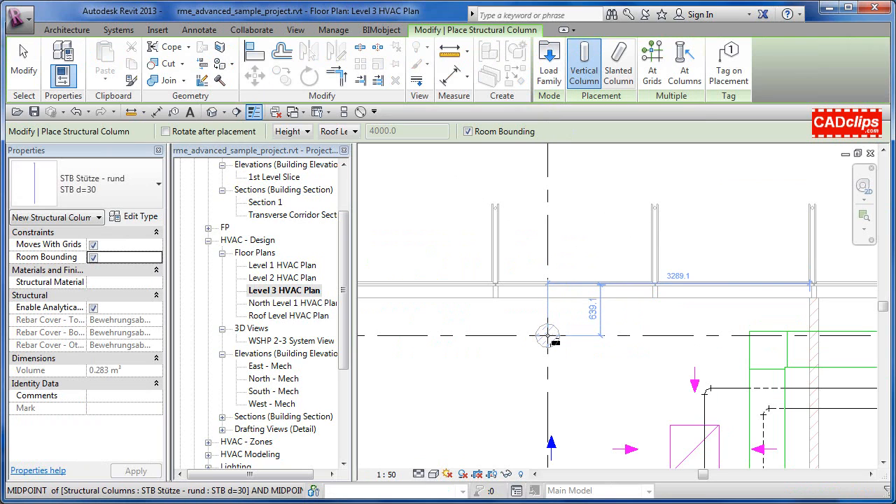
{"action": "left_click", "coordinate": [547, 336]}
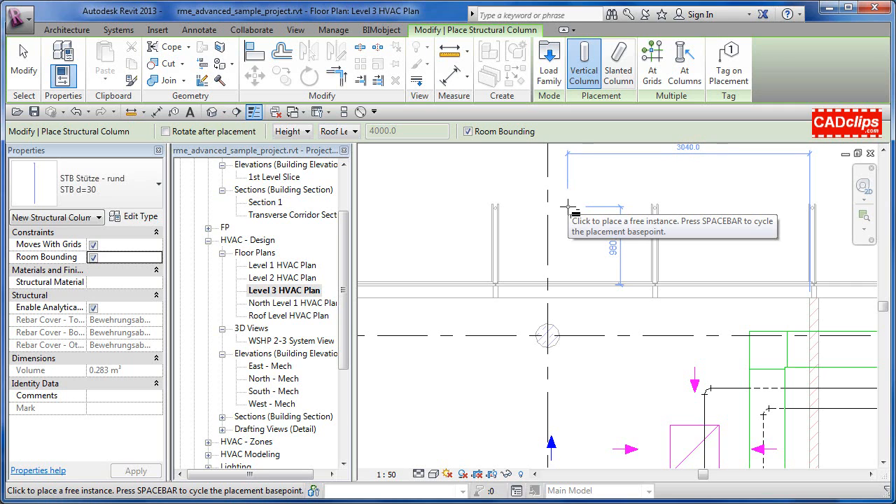
{"action": "key", "text": "Escape"}
{"action": "key", "text": "Escape"}
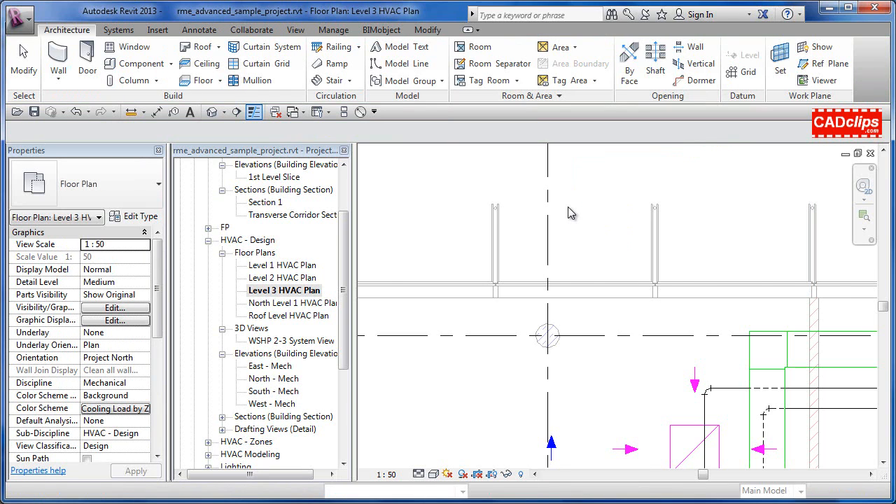
Step: Look over the Level 3 HVAC plan's walls, ductwork and grid lines, from the east rooms to the west wing
{"action": "scroll", "coordinate": [567, 206], "scroll_direction": "down", "scroll_amount": 2}
{"action": "scroll", "coordinate": [568, 206], "scroll_direction": "down", "scroll_amount": 2}
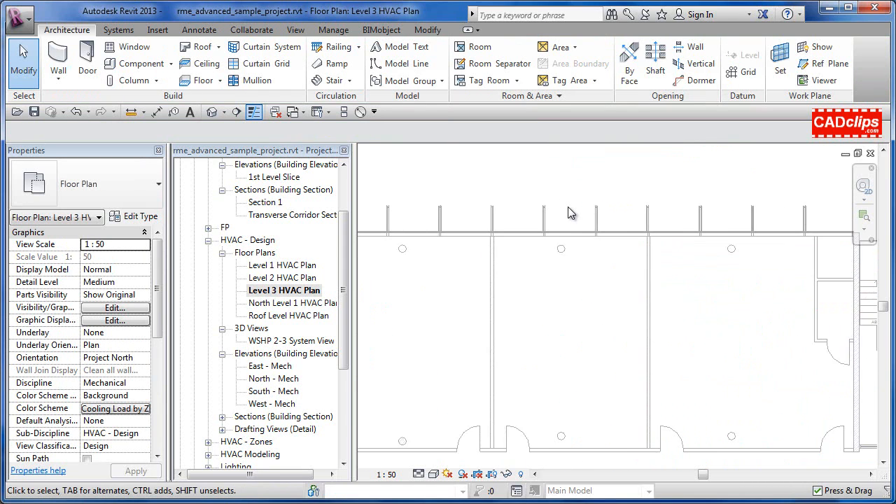
{"action": "scroll", "coordinate": [571, 214], "scroll_direction": "down", "scroll_amount": 1}
{"action": "scroll", "coordinate": [571, 214], "scroll_direction": "down", "scroll_amount": 1}
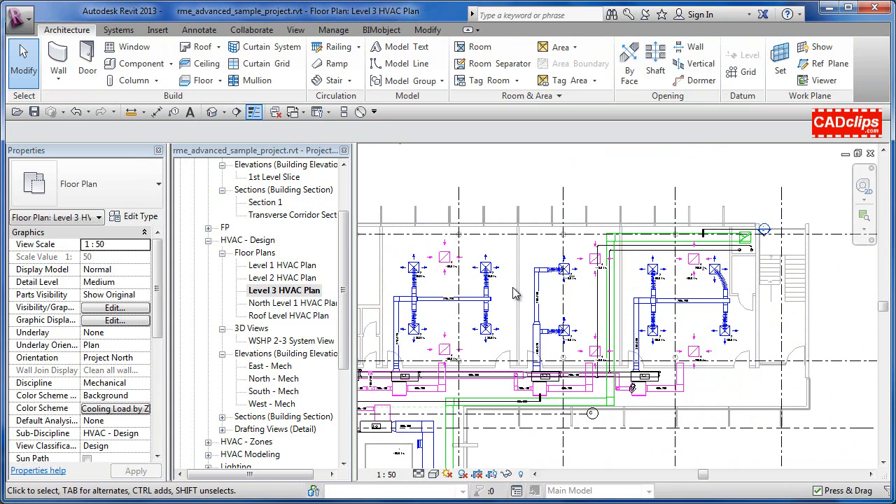
{"action": "middle_click_drag", "start_coordinate": [488, 358], "coordinate": [518, 326]}
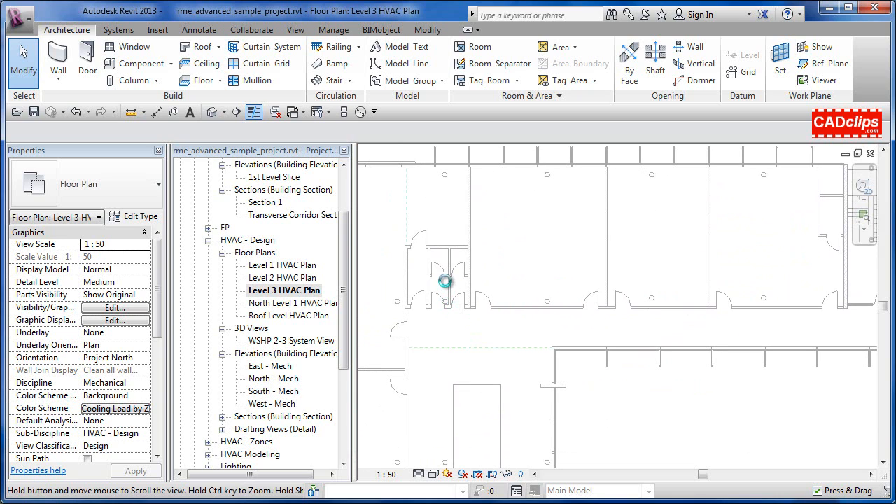
{"action": "middle_click_drag", "start_coordinate": [453, 227], "coordinate": [453, 217]}
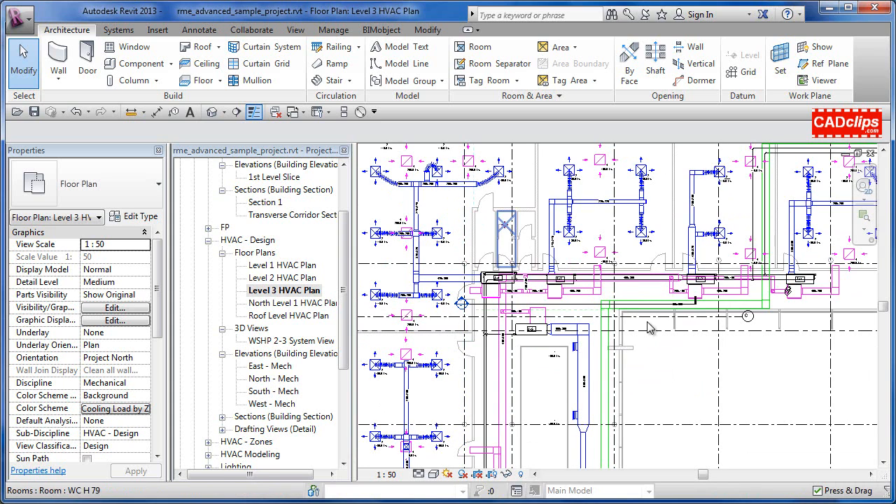
{"action": "middle_click_drag", "start_coordinate": [418, 244], "coordinate": [555, 264]}
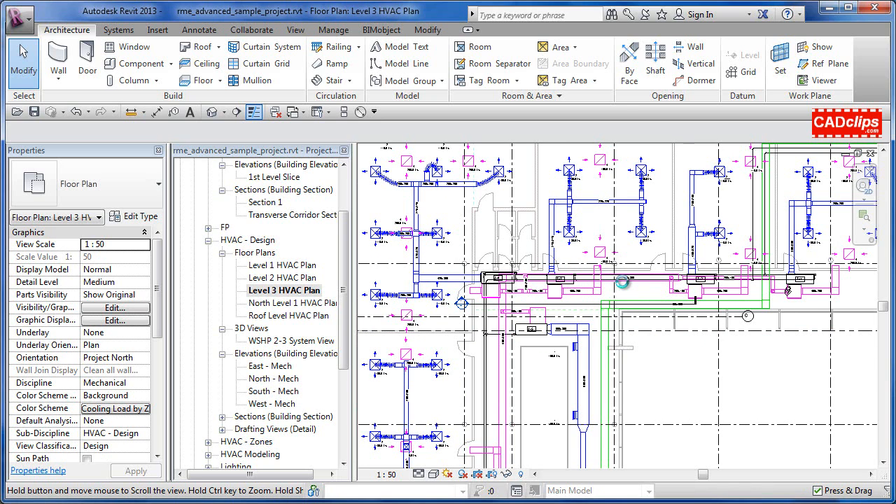
{"action": "middle_click_drag", "start_coordinate": [623, 281], "coordinate": [622, 282]}
Step: Add an elbow to the bubble at the west end of grid line A
{"action": "left_click", "coordinate": [503, 210]}
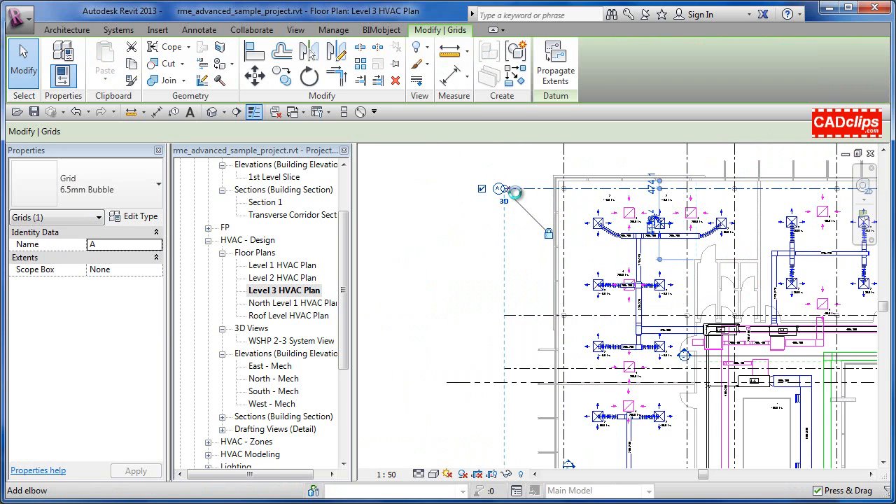
{"action": "scroll", "coordinate": [515, 195], "scroll_direction": "up", "scroll_amount": 4}
{"action": "scroll", "coordinate": [511, 188], "scroll_direction": "up", "scroll_amount": 1}
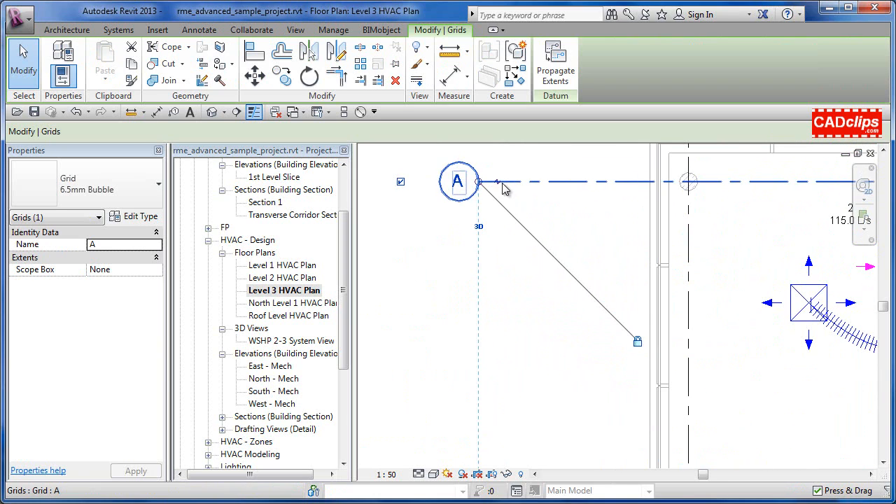
{"action": "left_click", "coordinate": [498, 183]}
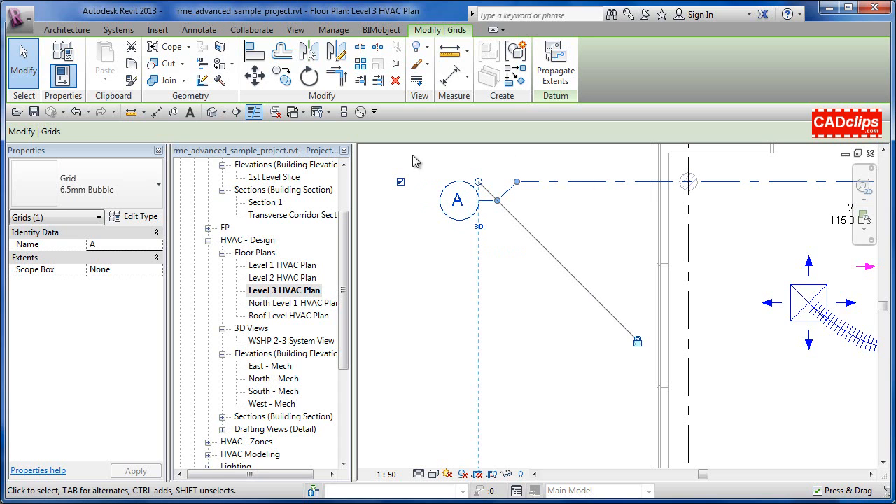
{"action": "scroll", "coordinate": [530, 276], "scroll_direction": "down", "scroll_amount": 5}
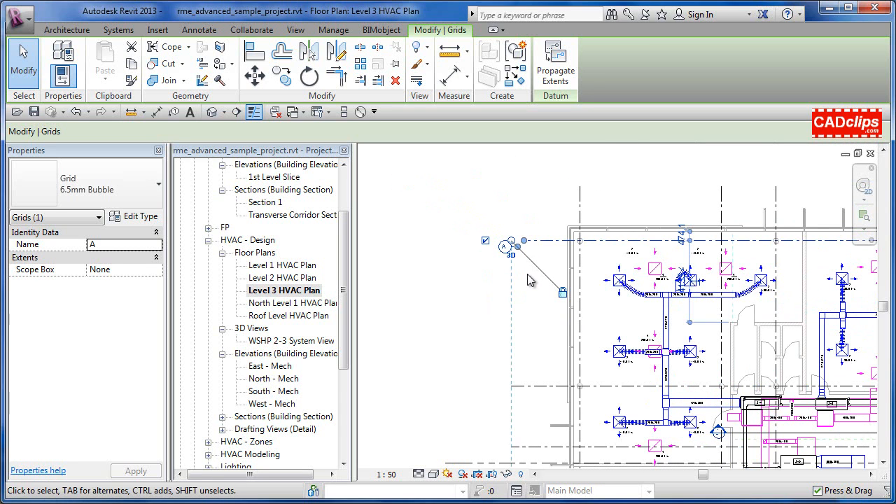
{"action": "key", "text": "Escape"}
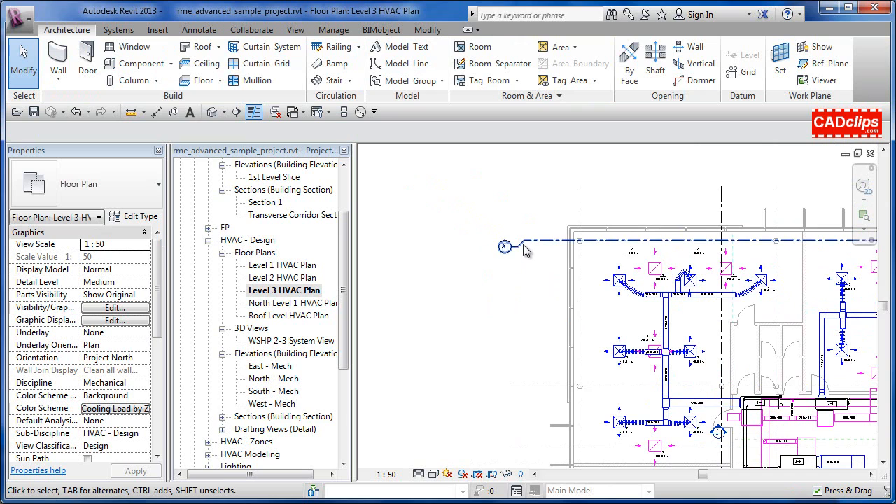
Step: Straighten grid line A's west end by moving its elbow point back in line with the grid
{"action": "left_click", "coordinate": [518, 246]}
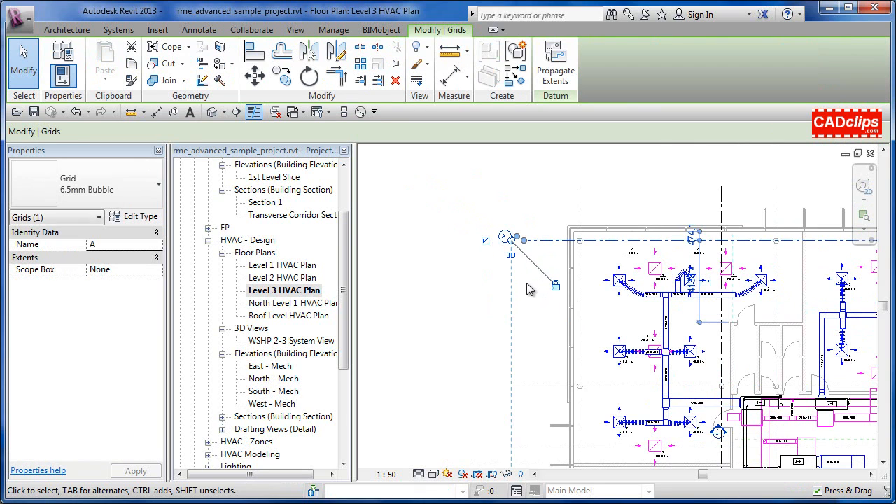
{"action": "left_click_drag", "start_coordinate": [516, 237], "coordinate": [516, 241]}
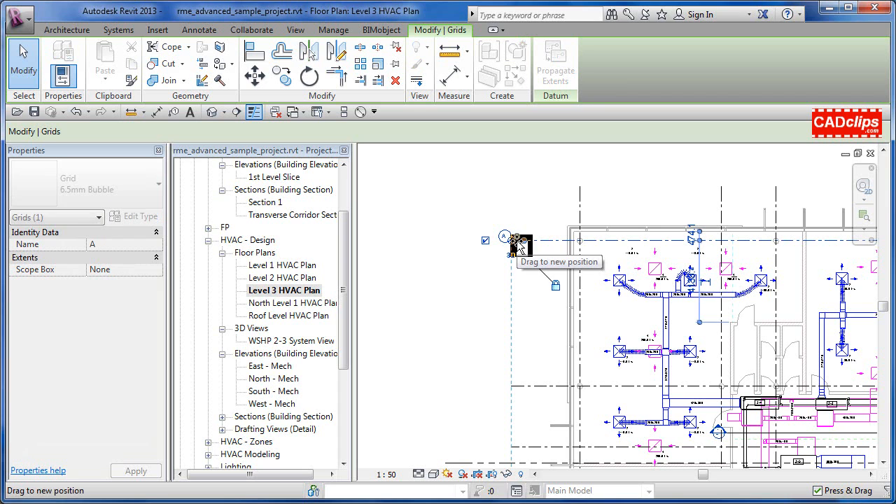
{"action": "left_click", "coordinate": [506, 288]}
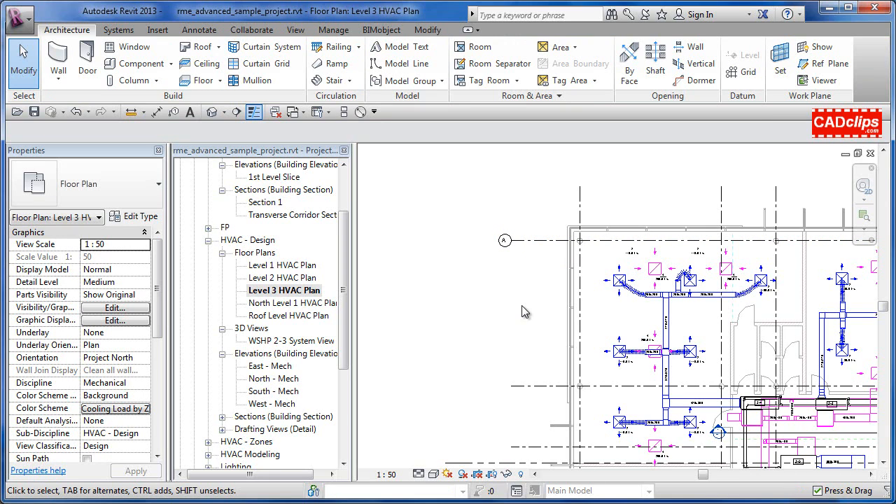
Step: Examine the constraint properties of the round structural column at grid intersection A-1, such as its levels, offsets and Moves With Grids setting
{"action": "left_click", "coordinate": [655, 269]}
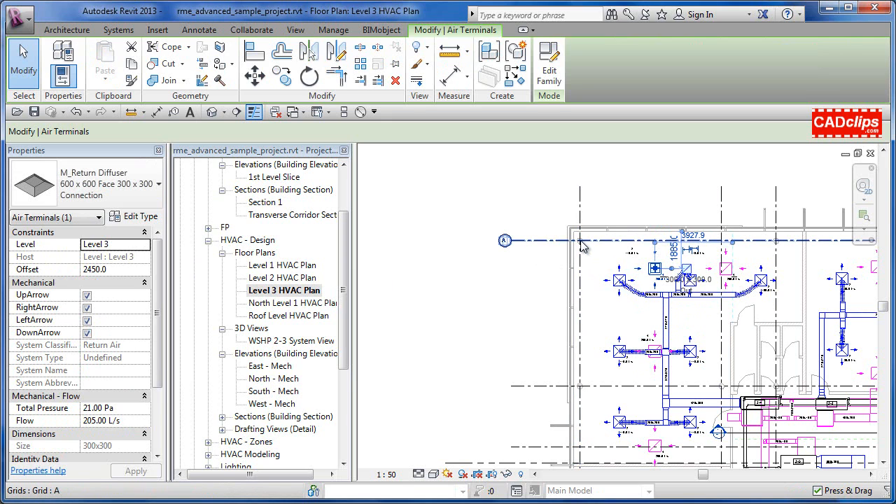
{"action": "scroll", "coordinate": [581, 241], "scroll_direction": "up", "scroll_amount": 5}
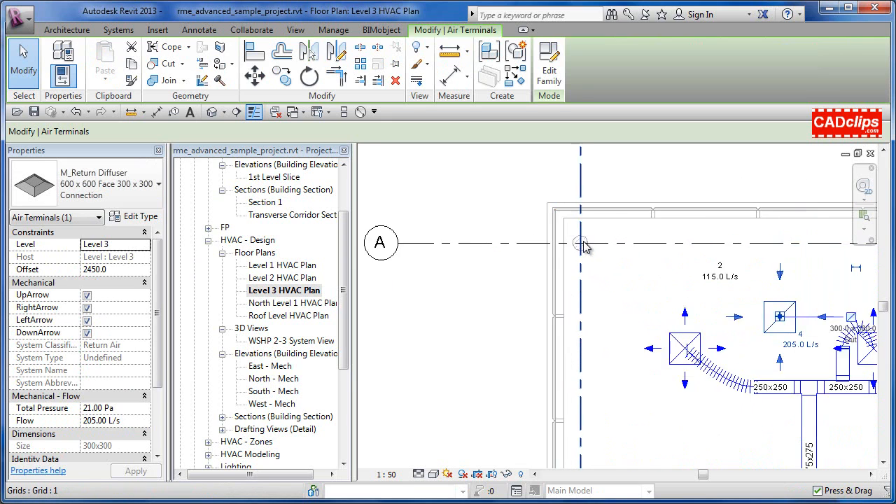
{"action": "left_click", "coordinate": [616, 260]}
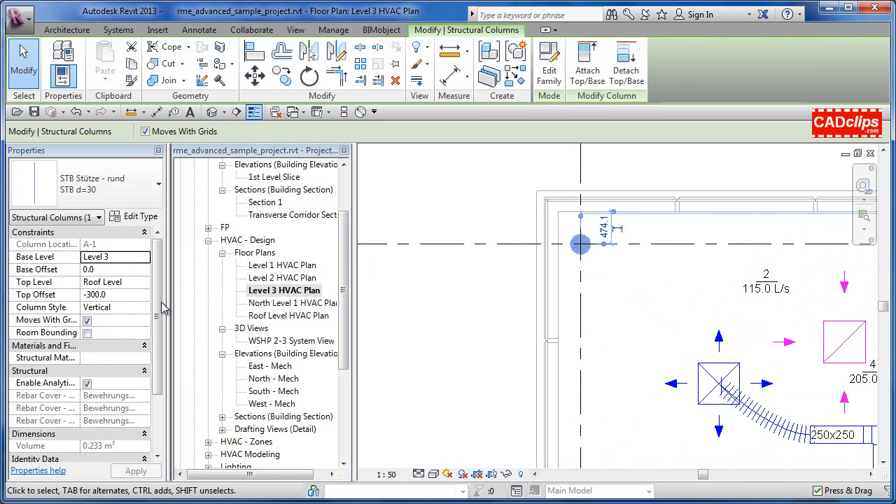
{"action": "left_click_drag", "start_coordinate": [158, 323], "coordinate": [166, 259]}
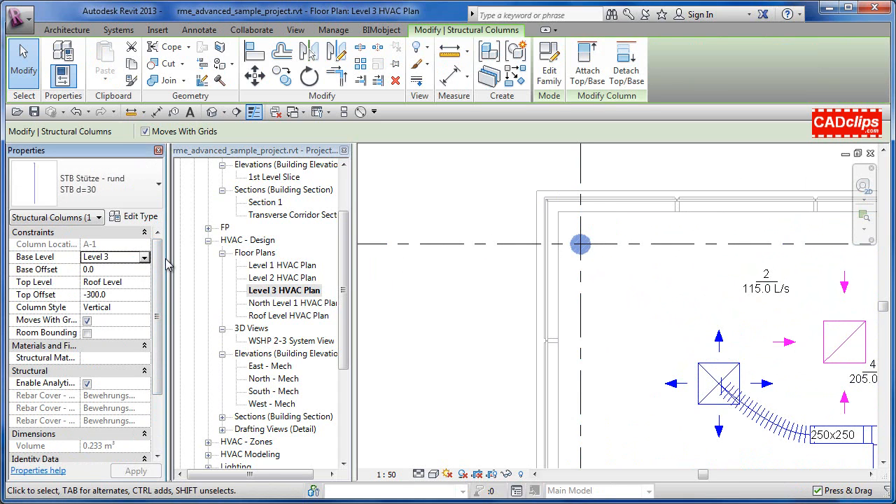
{"action": "left_click", "coordinate": [427, 313]}
{"action": "scroll", "coordinate": [455, 322], "scroll_direction": "down", "scroll_amount": 2}
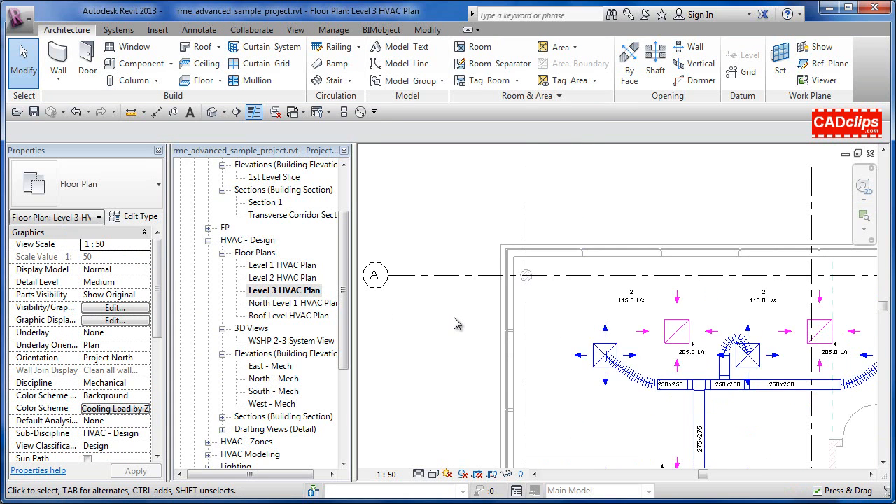
{"action": "left_click", "coordinate": [530, 283]}
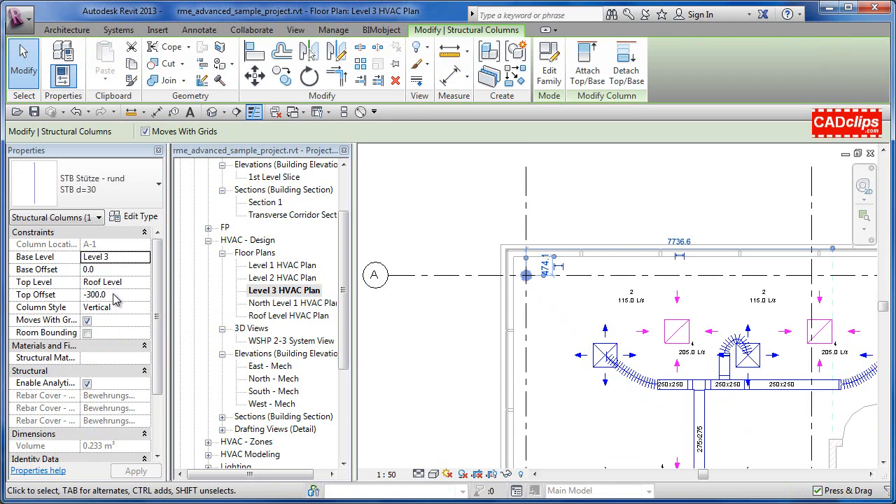
{"action": "left_click", "coordinate": [470, 302]}
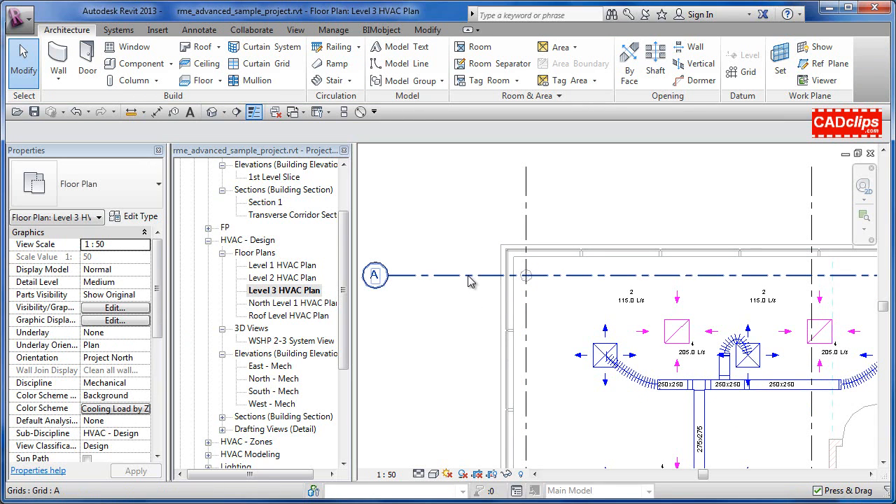
Step: Inspect the properties and end controls of grid lines A and 1, which cross at the round structural column
{"action": "left_click", "coordinate": [468, 276]}
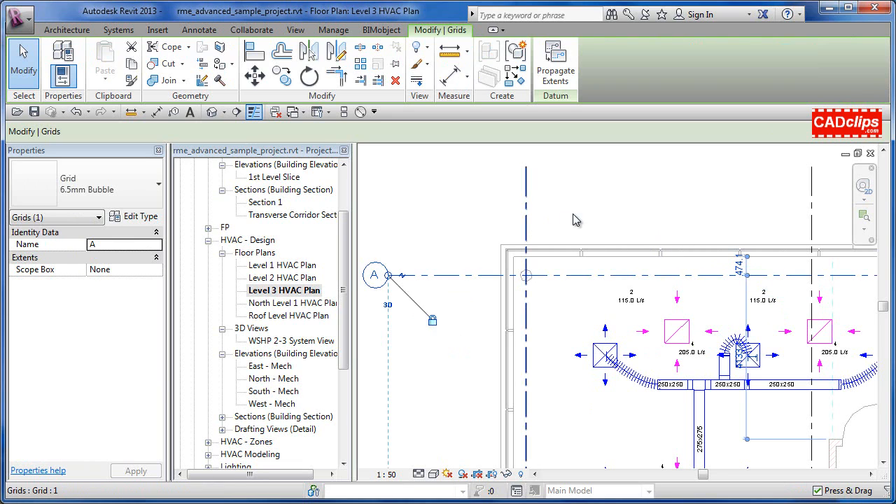
{"action": "left_click", "coordinate": [527, 220]}
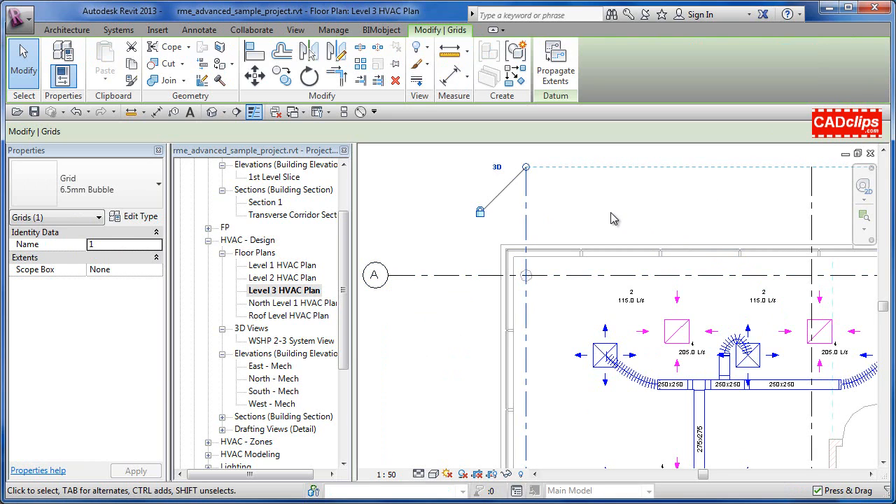
{"action": "key", "text": "Escape"}
Step: Examine the grid layout across the whole Level 3 HVAC plan, including grid line D's bubble east of the west wing
{"action": "scroll", "coordinate": [612, 220], "scroll_direction": "down", "scroll_amount": 3}
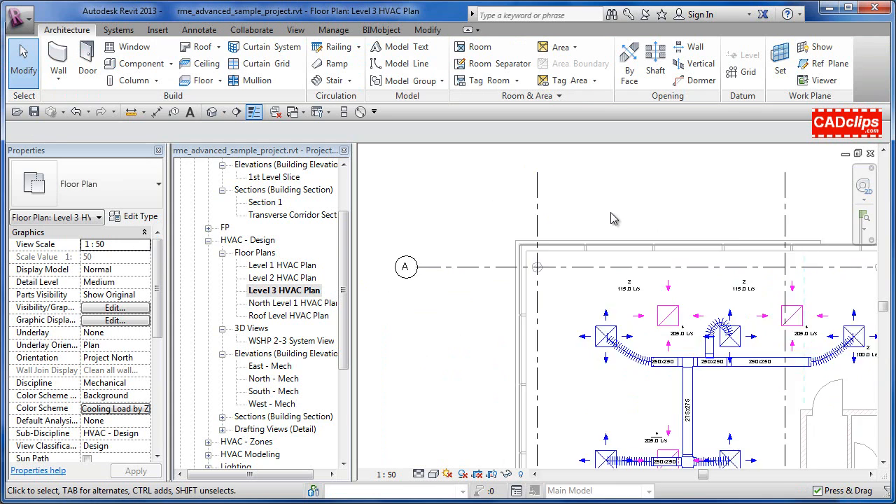
{"action": "scroll", "coordinate": [610, 217], "scroll_direction": "down", "scroll_amount": 3}
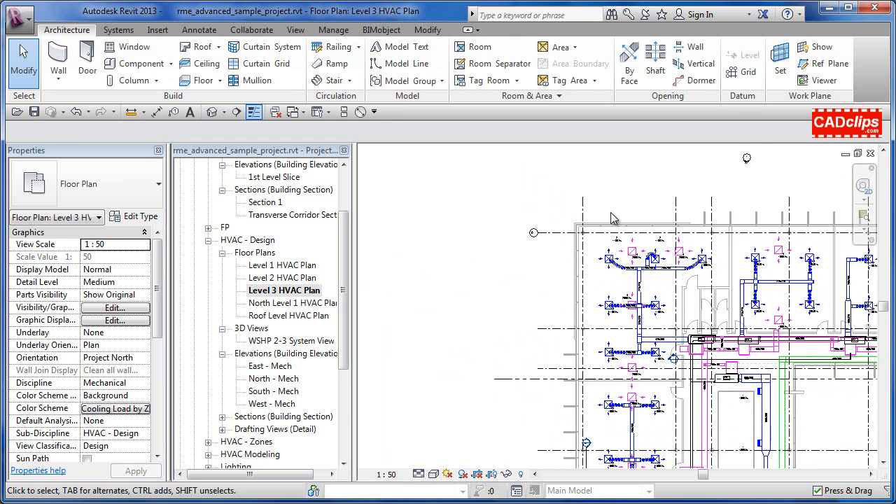
{"action": "middle_click_drag", "start_coordinate": [682, 257], "coordinate": [555, 243]}
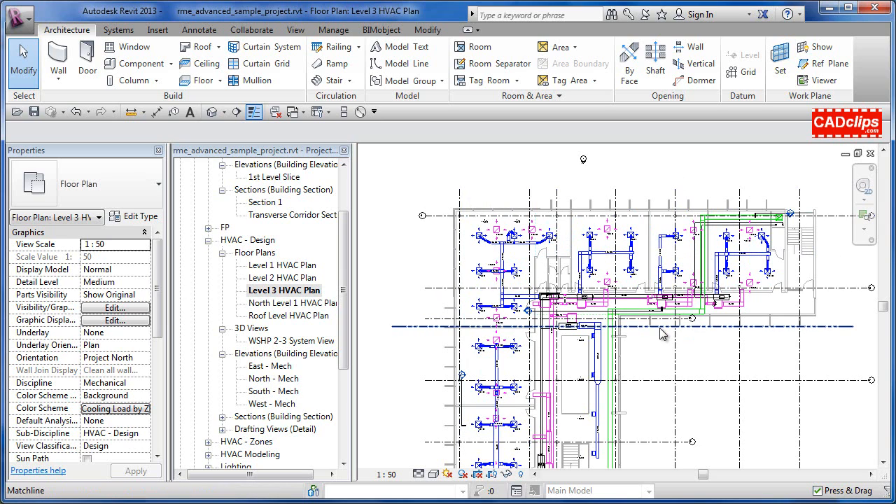
{"action": "middle_click_drag", "start_coordinate": [653, 339], "coordinate": [628, 275]}
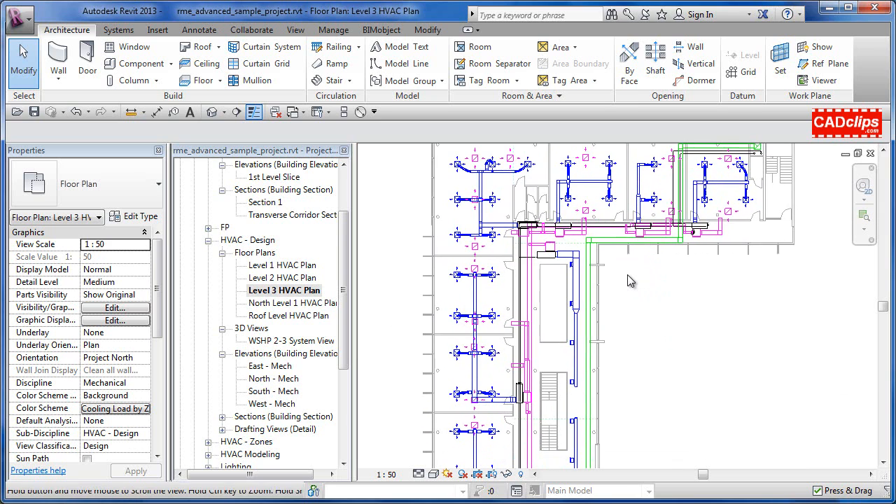
{"action": "scroll", "coordinate": [628, 275], "scroll_direction": "down", "scroll_amount": 1}
{"action": "scroll", "coordinate": [628, 275], "scroll_direction": "down", "scroll_amount": 1}
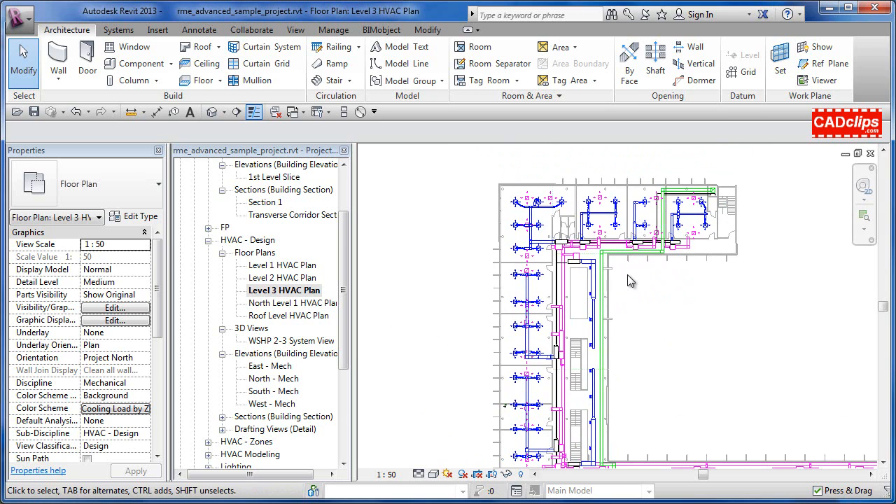
{"action": "scroll", "coordinate": [627, 274], "scroll_direction": "down", "scroll_amount": 1}
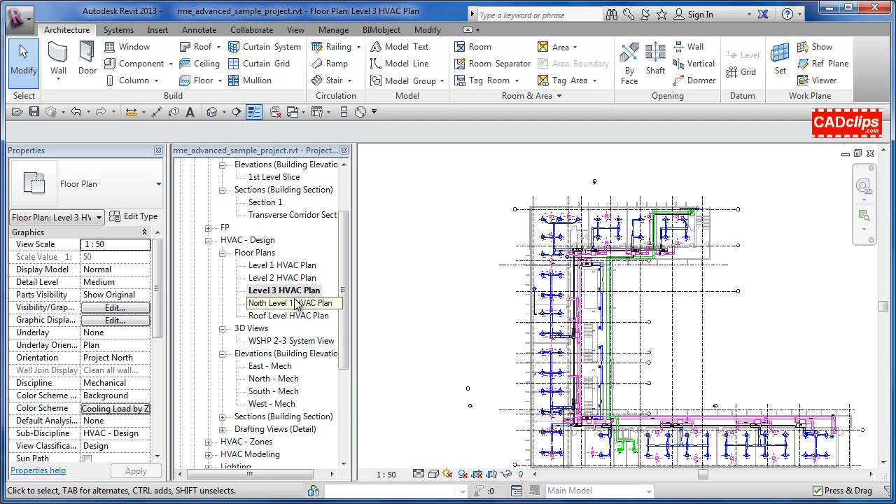
{"action": "left_click", "coordinate": [683, 298]}
{"action": "left_click", "coordinate": [752, 348]}
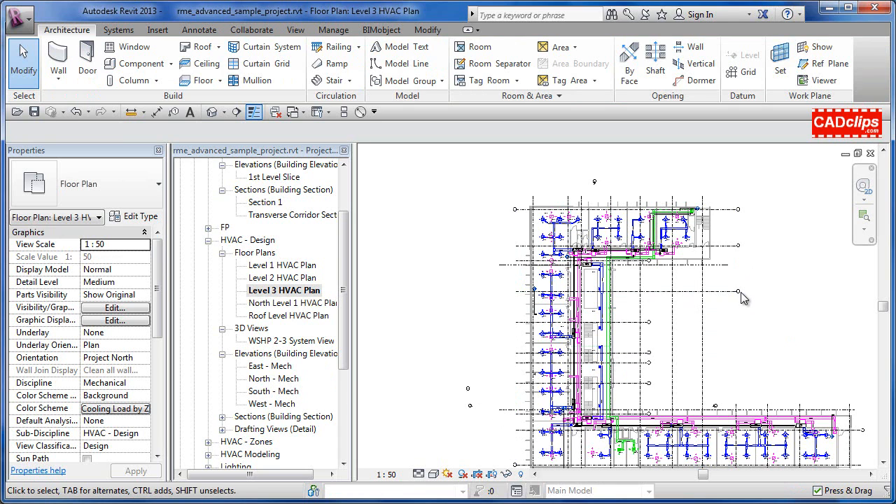
{"action": "scroll", "coordinate": [741, 292], "scroll_direction": "up", "scroll_amount": 3}
{"action": "scroll", "coordinate": [740, 297], "scroll_direction": "up", "scroll_amount": 2}
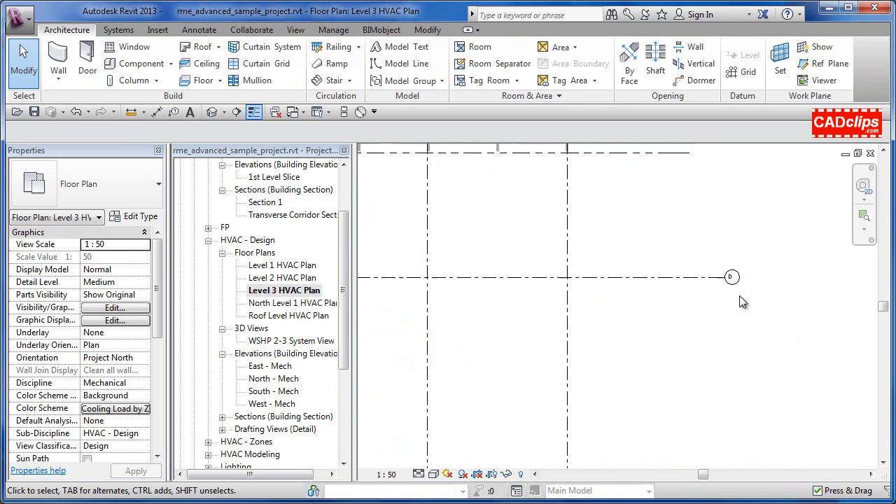
{"action": "scroll", "coordinate": [740, 297], "scroll_direction": "down", "scroll_amount": 2}
{"action": "scroll", "coordinate": [741, 301], "scroll_direction": "down", "scroll_amount": 2}
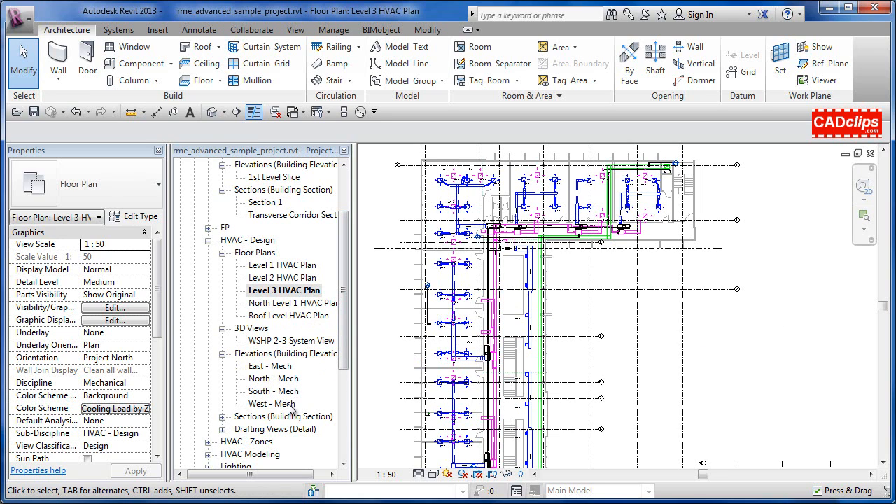
Step: In the East - Mech elevation, lower the top end of grid line D to between Level 2 and Level 3
{"action": "left_click", "coordinate": [280, 368]}
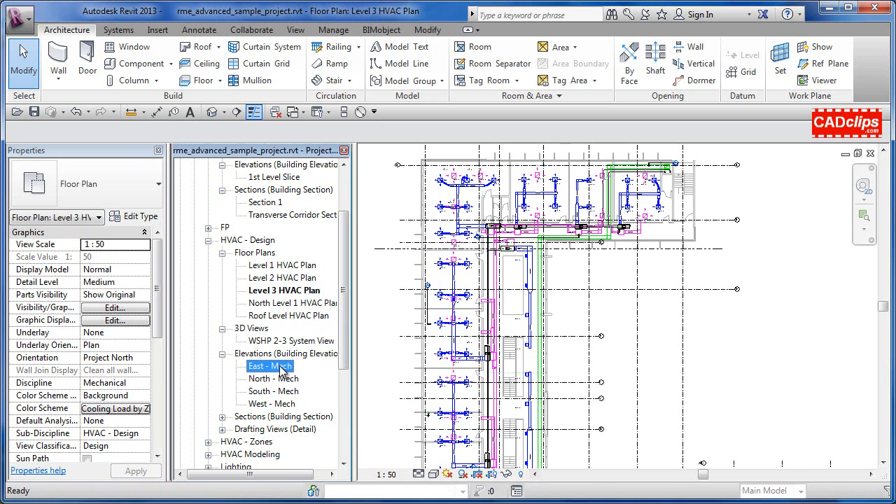
{"action": "double_click", "coordinate": [281, 370]}
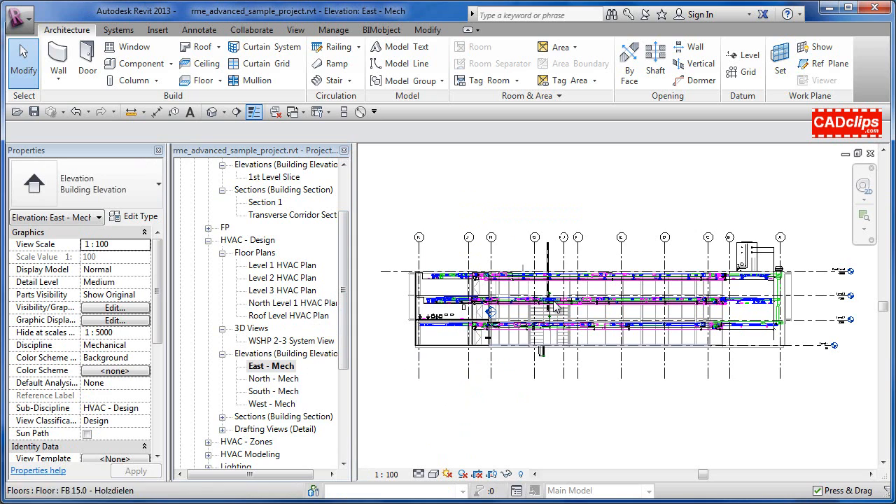
{"action": "left_click", "coordinate": [666, 254]}
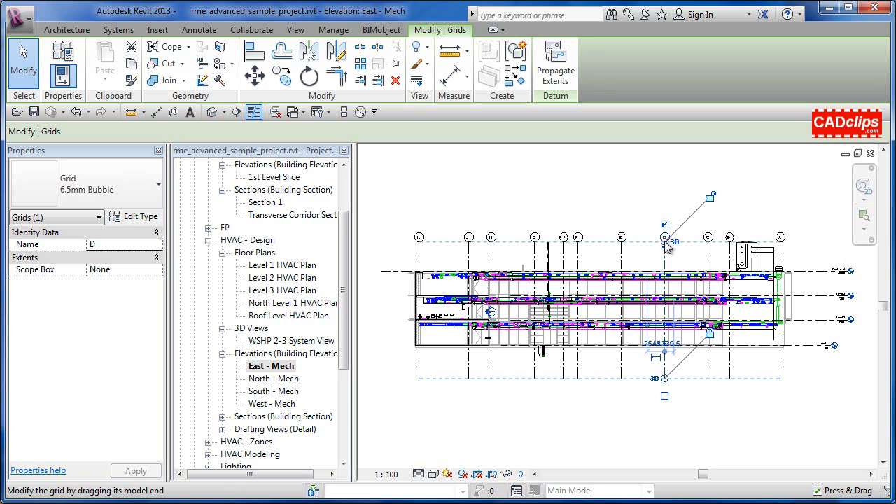
{"action": "left_click_drag", "start_coordinate": [665, 242], "coordinate": [666, 315]}
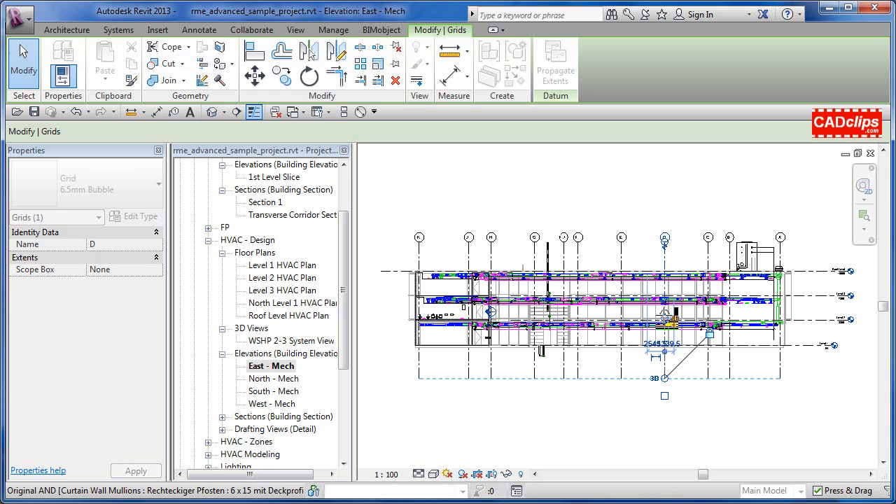
{"action": "left_click", "coordinate": [819, 380]}
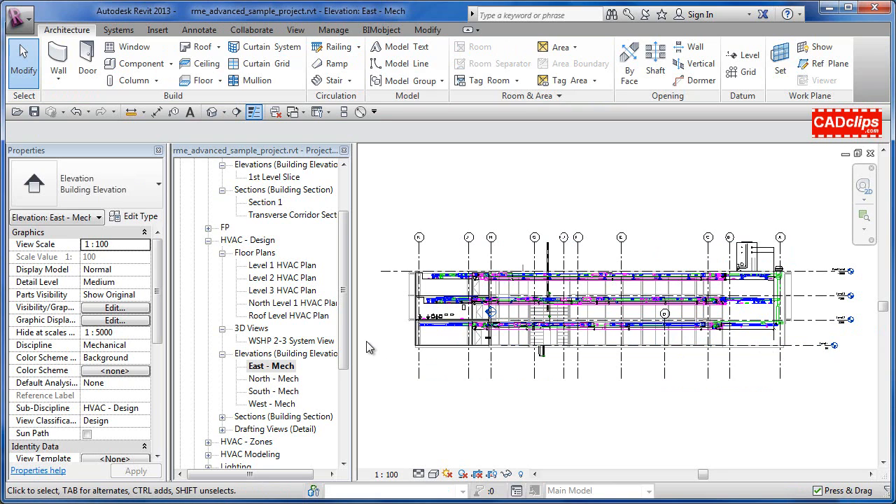
Step: Check grid line D's visibility in the Level 2, Level 3 and Roof Level HVAC plans
{"action": "double_click", "coordinate": [283, 278]}
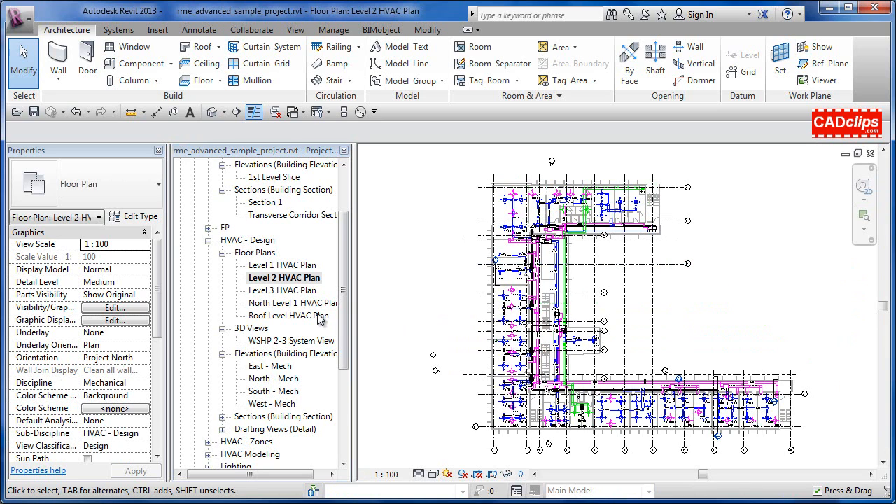
{"action": "double_click", "coordinate": [293, 291]}
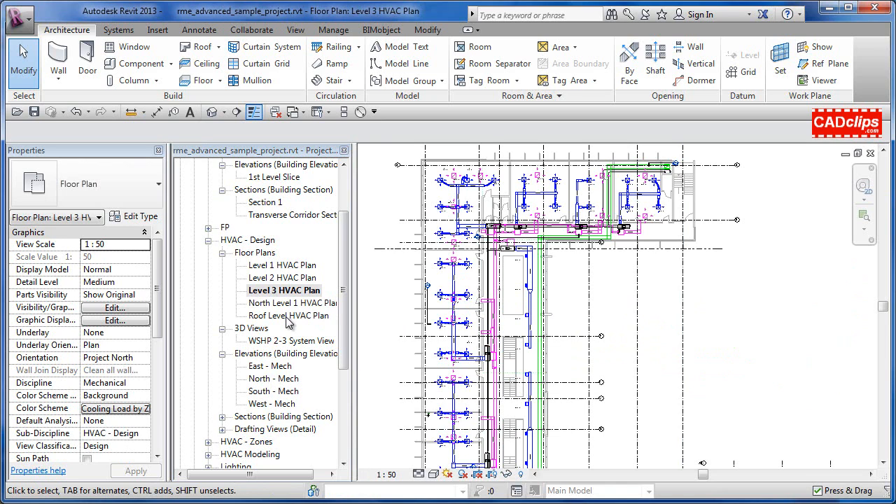
{"action": "double_click", "coordinate": [287, 315]}
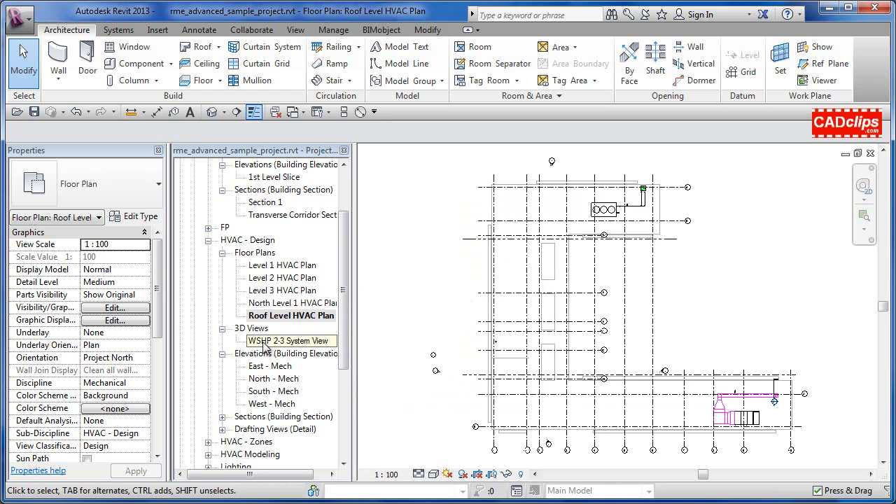
Step: In the East - Mech elevation, raise the top end of grid line D to between Level 3 and the roof level
{"action": "double_click", "coordinate": [273, 367]}
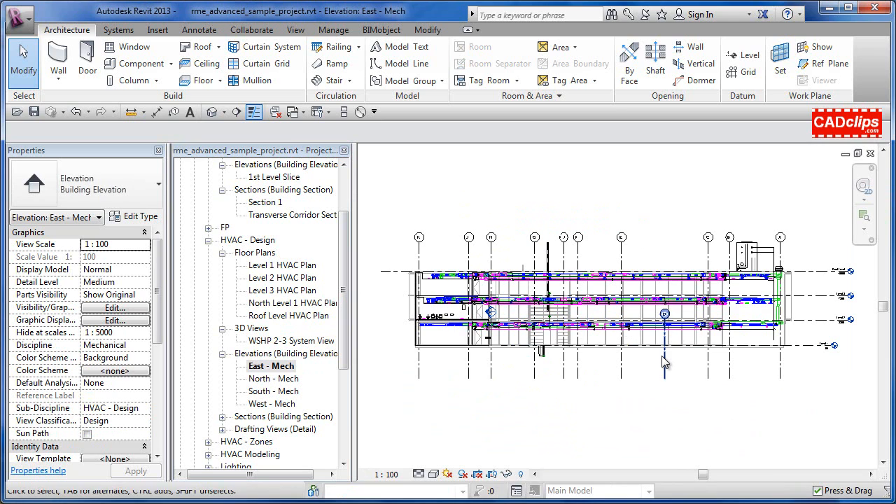
{"action": "left_click", "coordinate": [665, 327]}
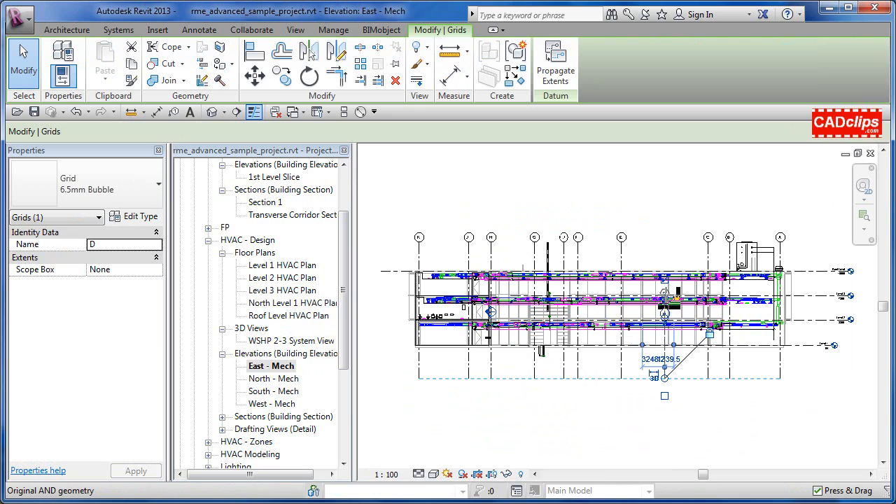
{"action": "left_click_drag", "start_coordinate": [665, 299], "coordinate": [665, 287]}
{"action": "left_click", "coordinate": [722, 376]}
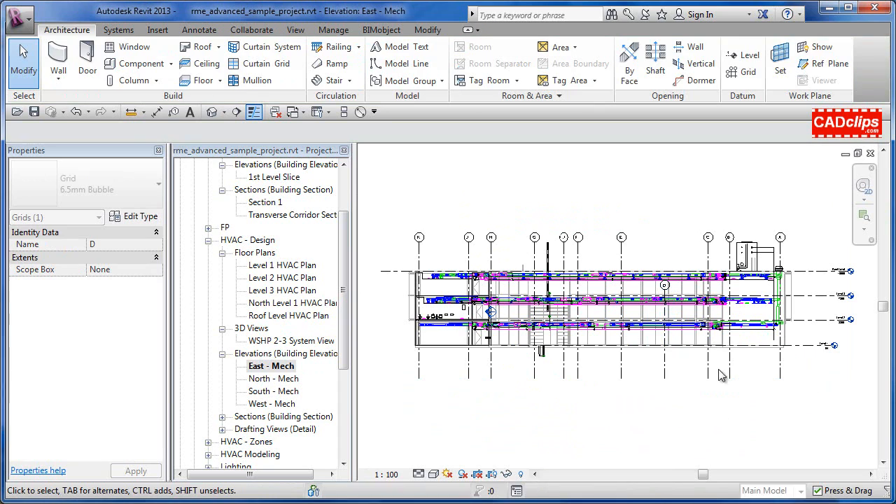
Step: Compare grid line D's visibility in the Level 3 HVAC Plan and the Roof Level HVAC Plan
{"action": "double_click", "coordinate": [295, 292]}
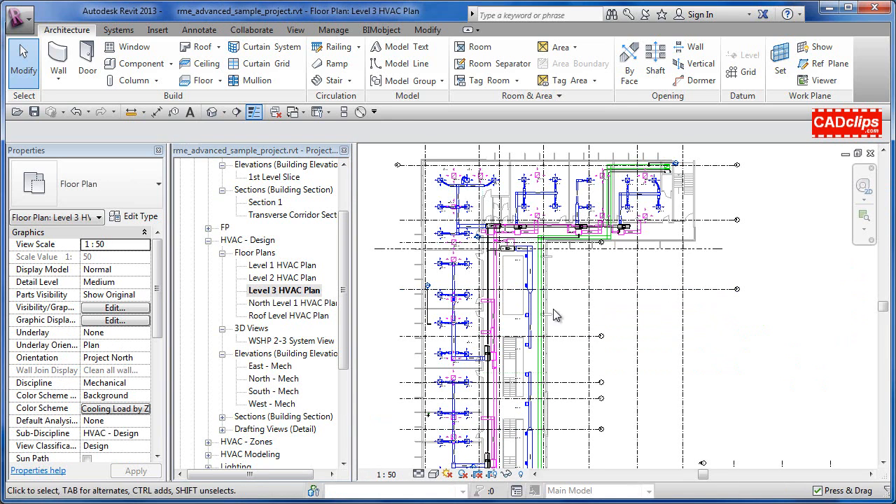
{"action": "double_click", "coordinate": [317, 315]}
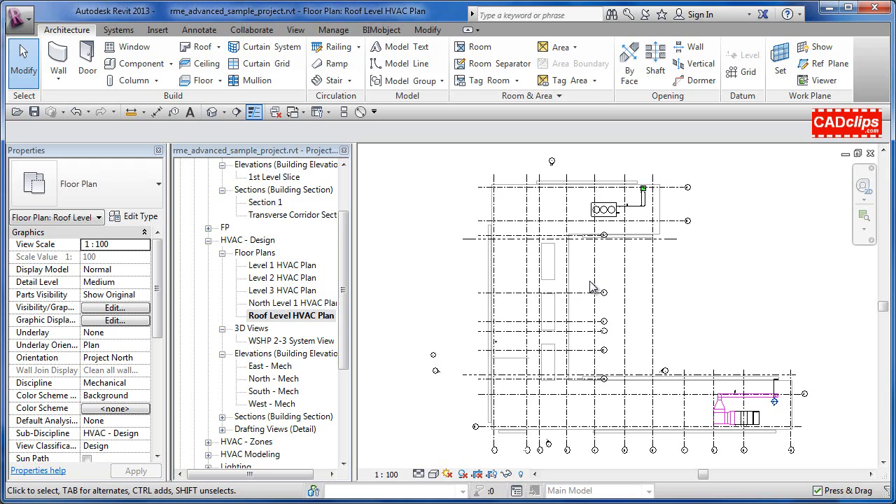
{"action": "middle_click_drag", "start_coordinate": [672, 275], "coordinate": [647, 263]}
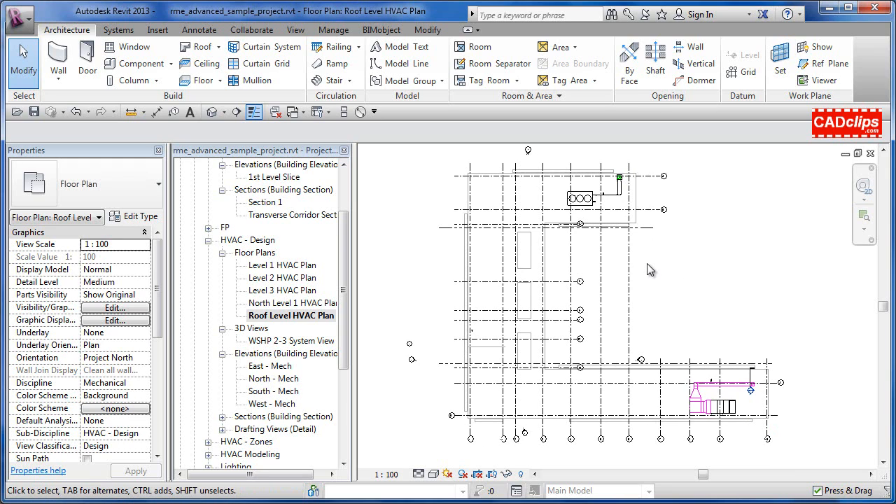